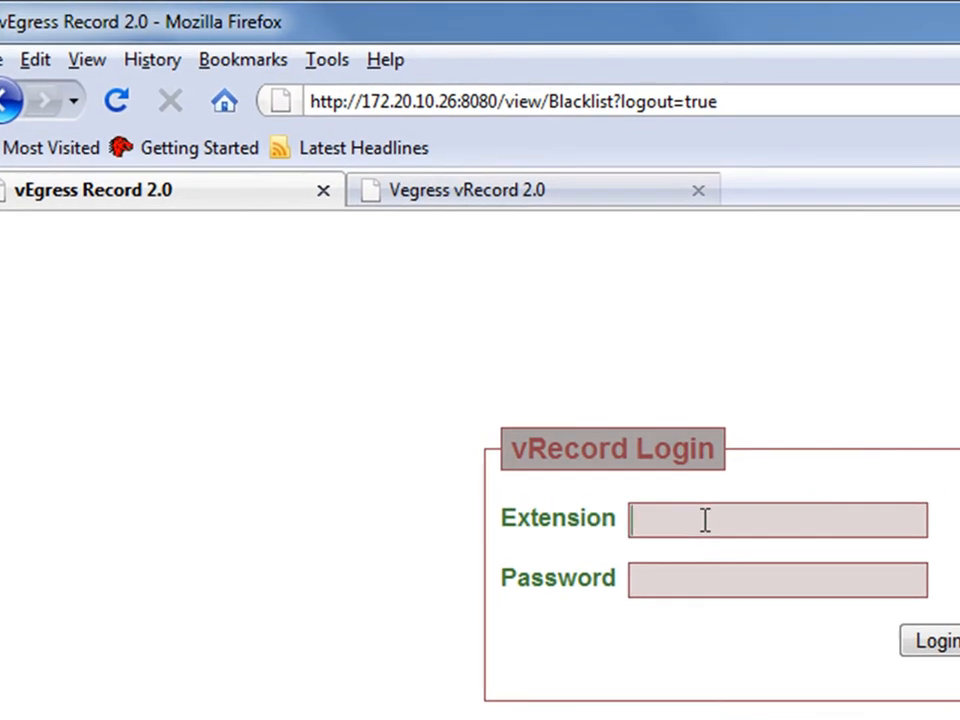
- Log in to vRecord with the account's extension and password
{"action": "type", "text": "3950"}
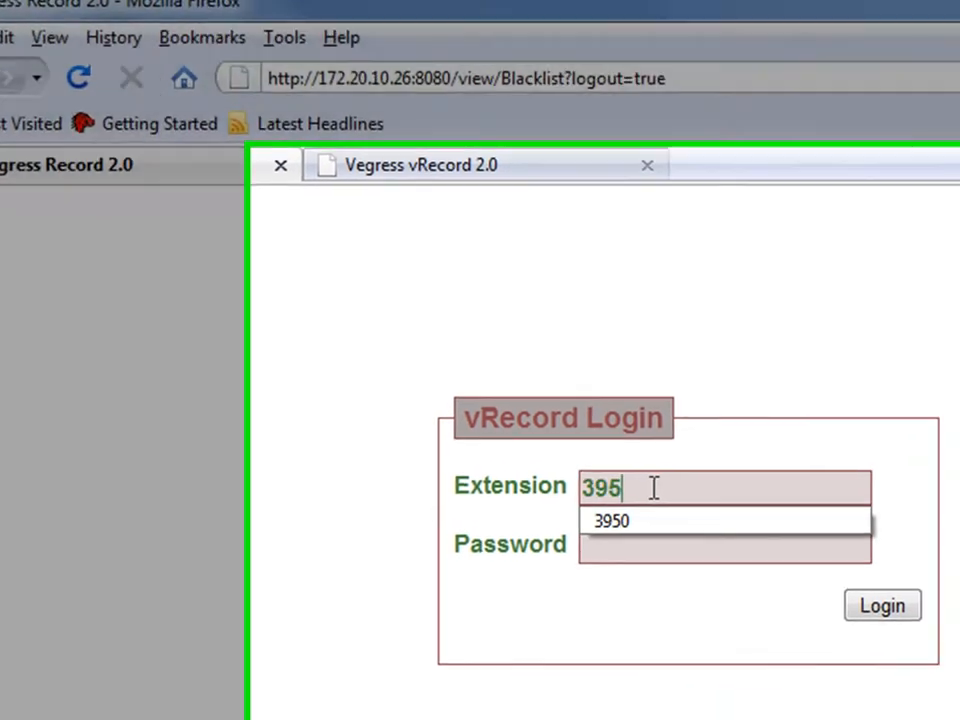
{"action": "key", "text": "Escape"}
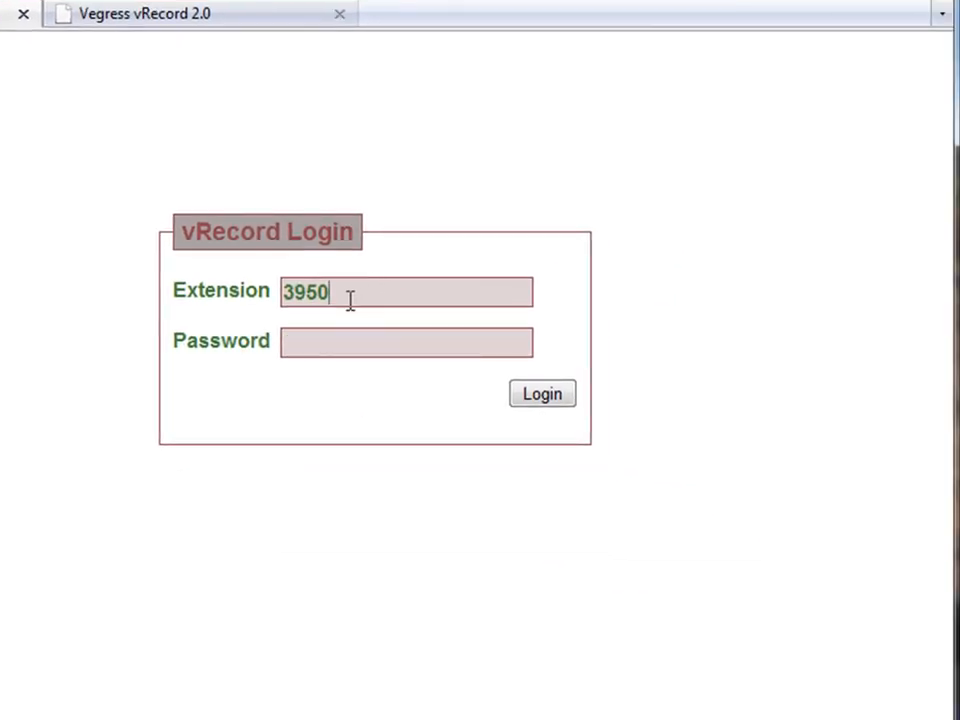
{"action": "left_click", "coordinate": [350, 302]}
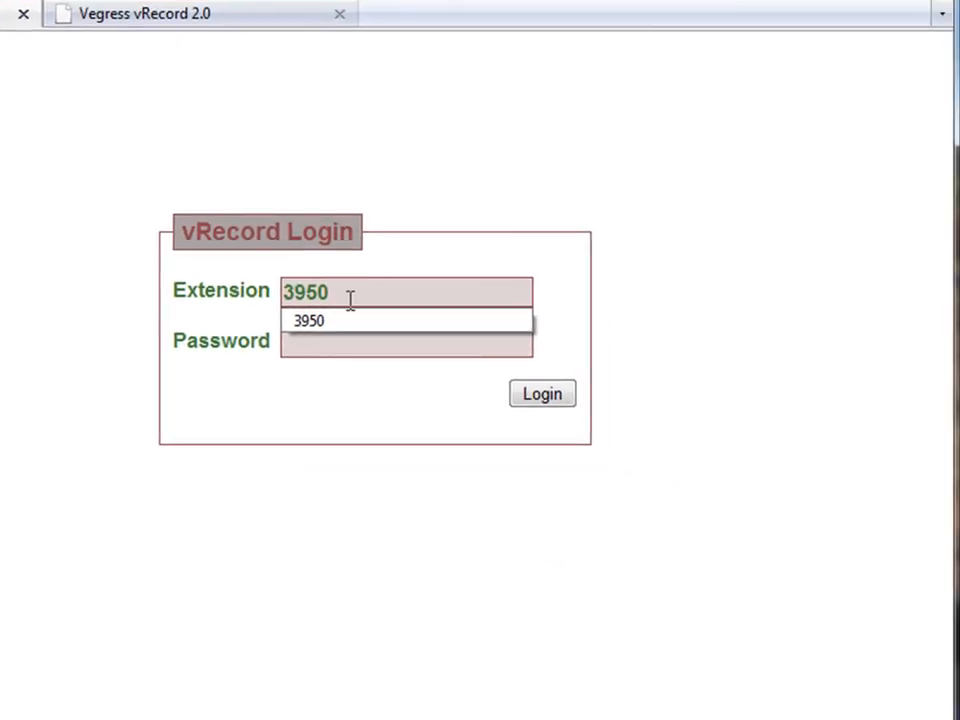
{"action": "left_click", "coordinate": [313, 346]}
{"action": "type", "text": "•••••"}
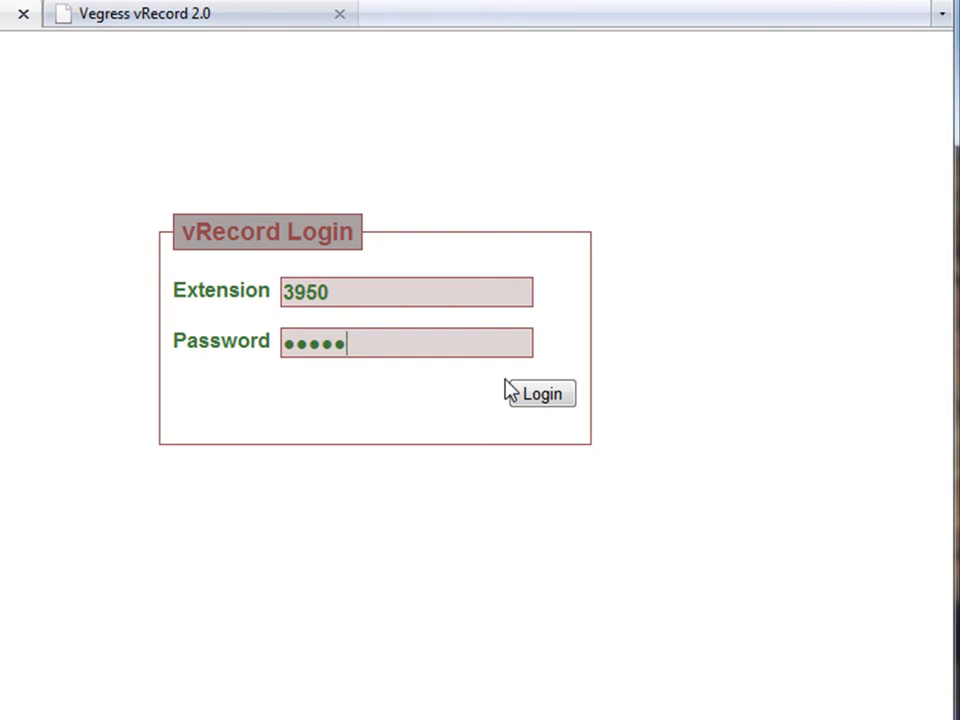
{"action": "left_click", "coordinate": [566, 396]}
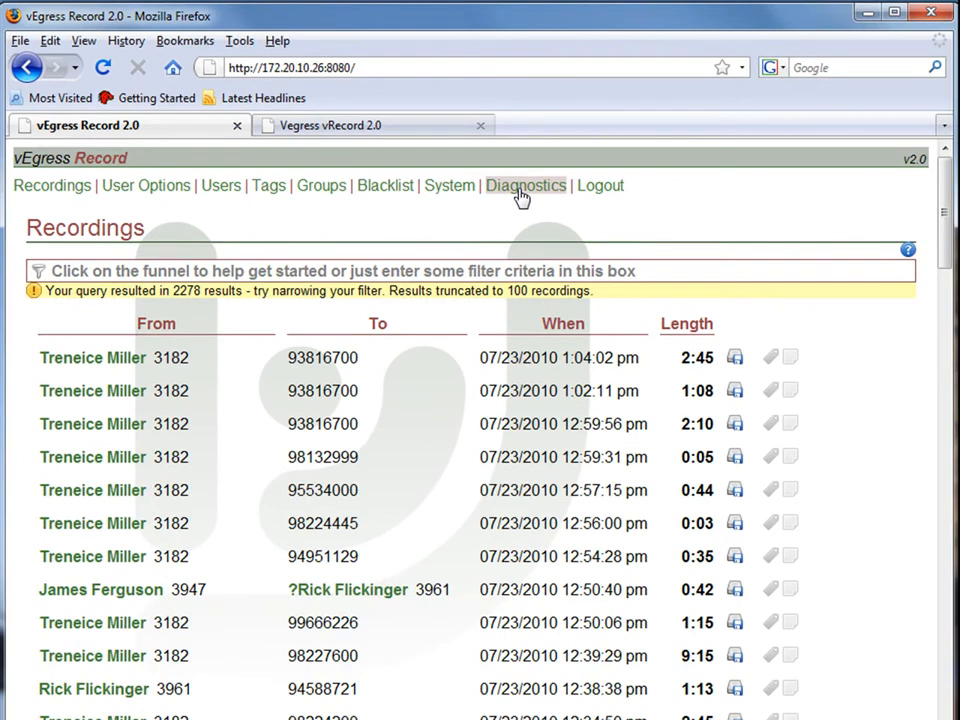
- Open the user list and examine the name and extension entries of the first users
{"action": "left_click", "coordinate": [214, 188]}
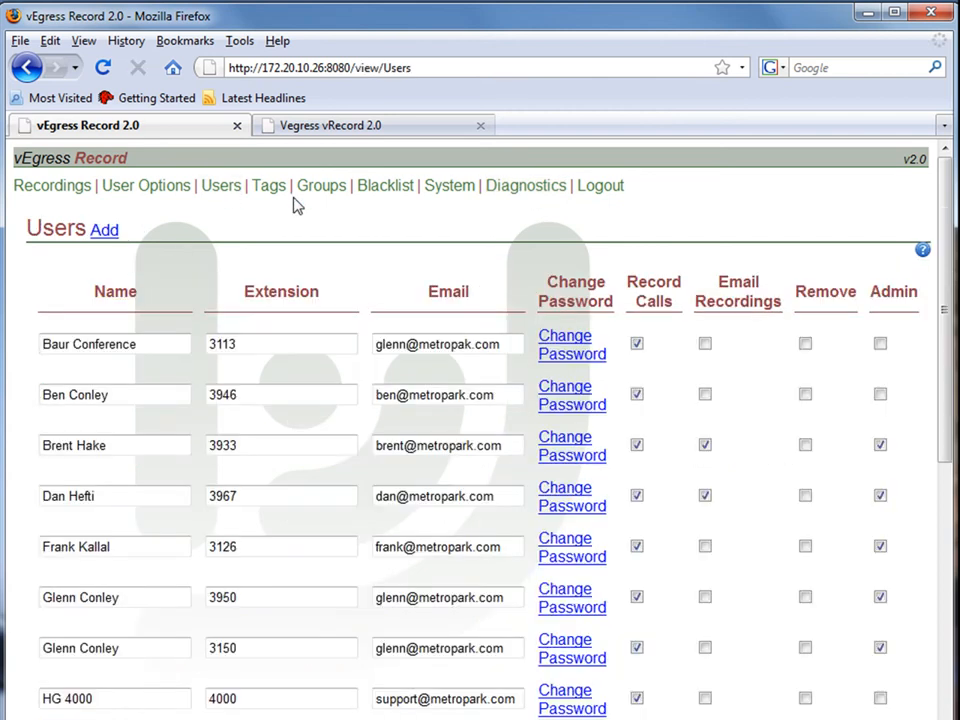
{"action": "scroll", "coordinate": [300, 190], "scroll_direction": "down", "scroll_amount": 2}
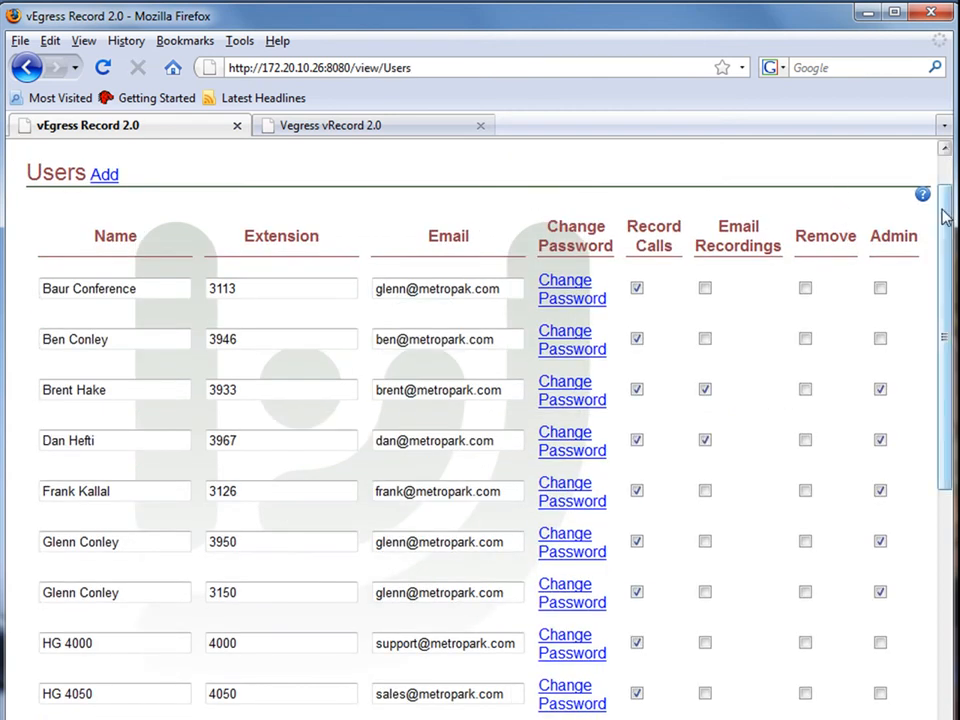
{"action": "left_click_drag", "start_coordinate": [950, 280], "coordinate": [945, 176]}
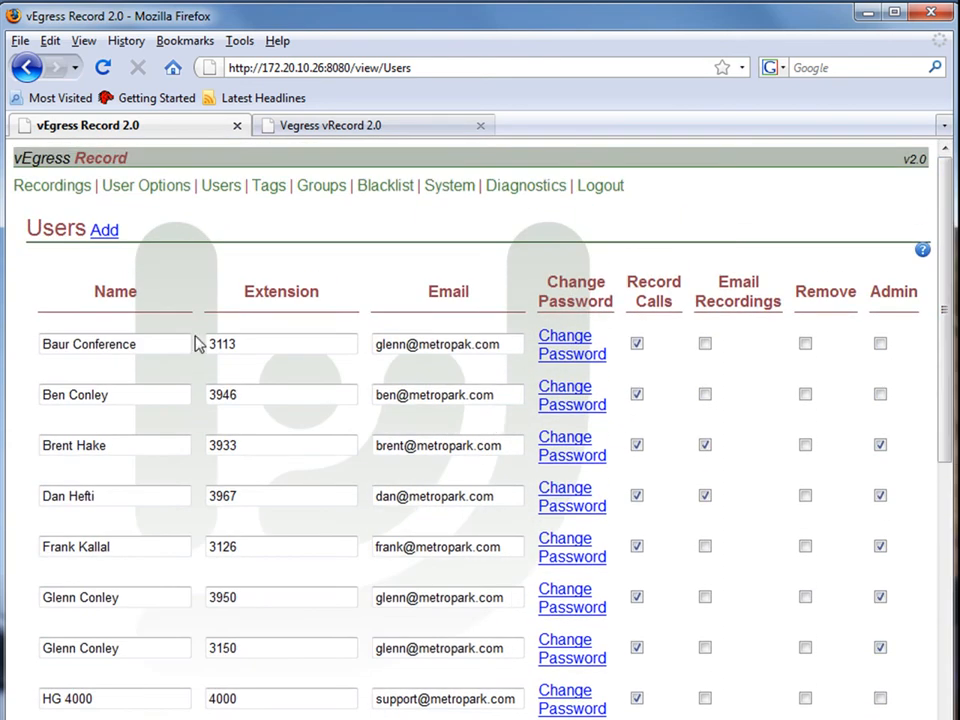
{"action": "left_click_drag", "start_coordinate": [44, 343], "coordinate": [167, 343]}
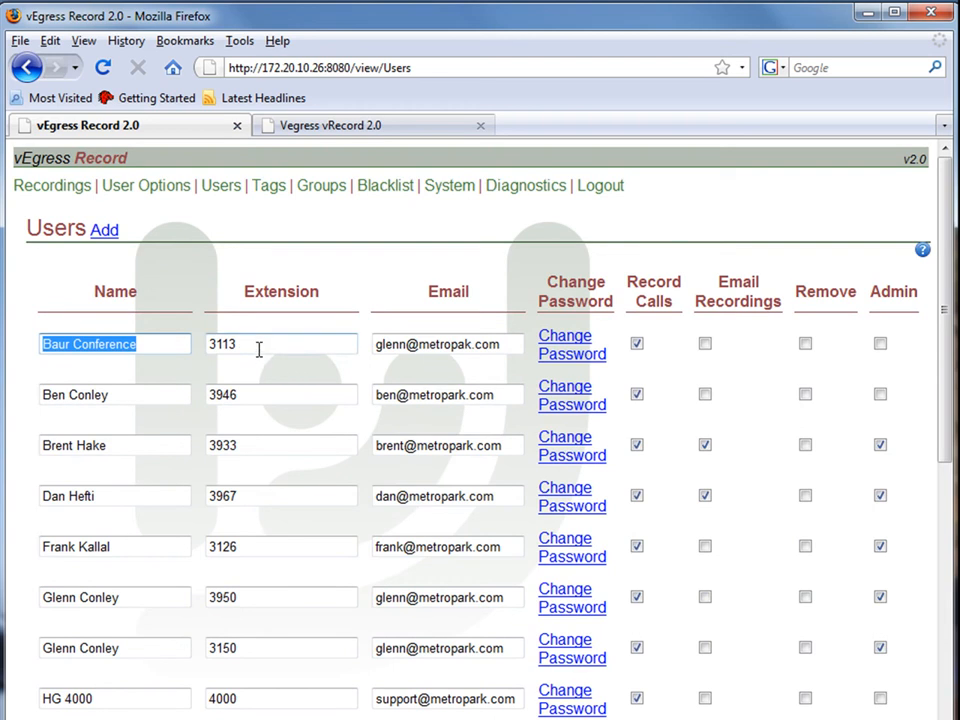
{"action": "left_click_drag", "start_coordinate": [259, 349], "coordinate": [208, 347]}
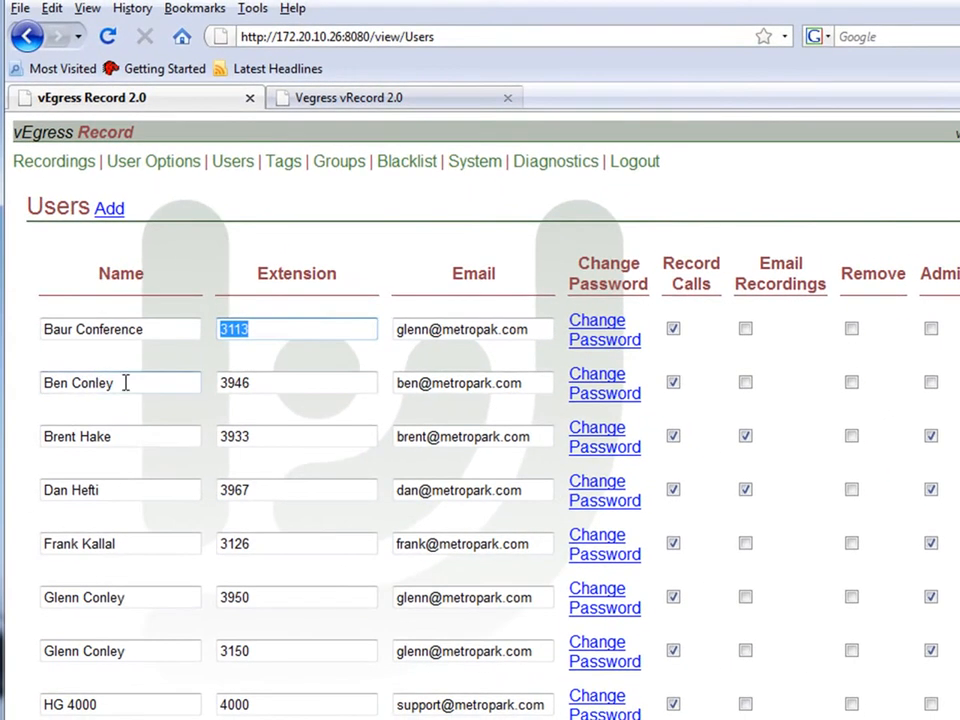
{"action": "left_click_drag", "start_coordinate": [126, 381], "coordinate": [34, 387]}
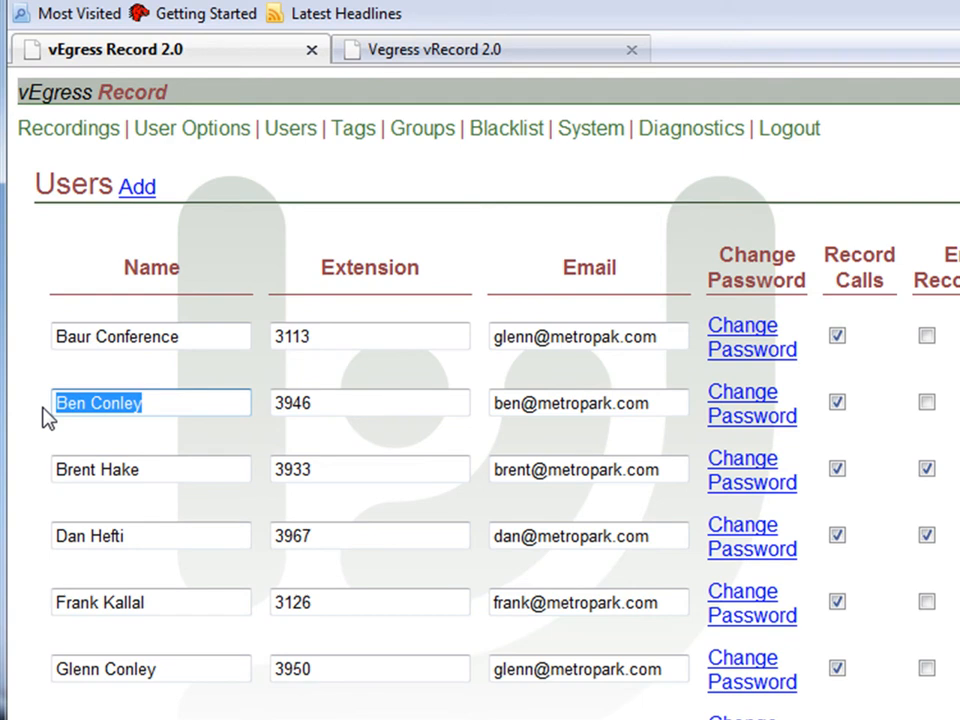
{"action": "left_click", "coordinate": [160, 410]}
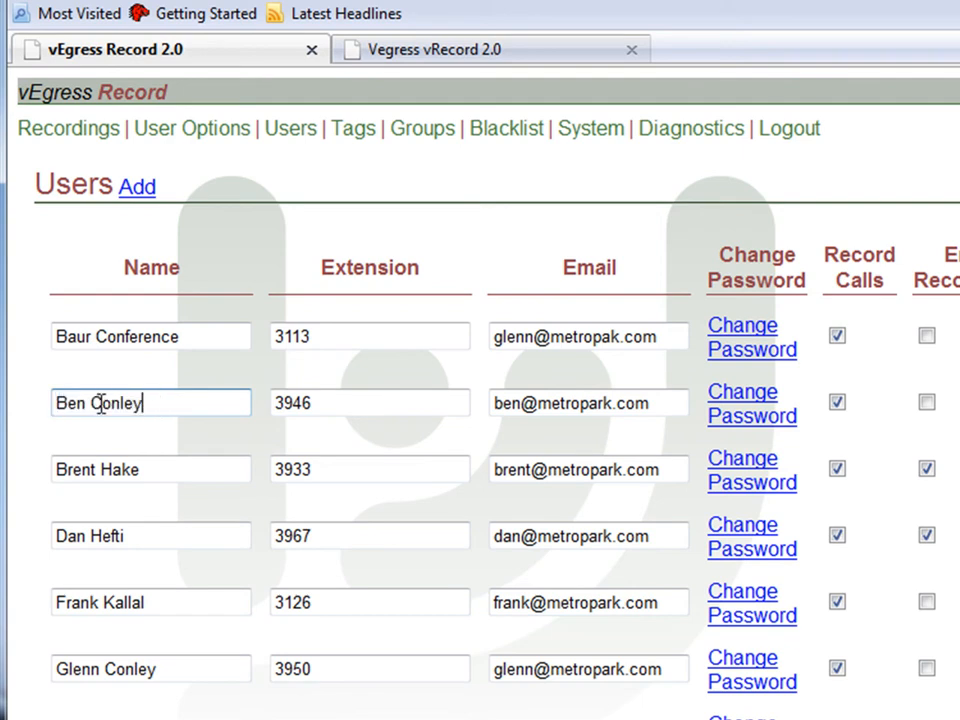
{"action": "left_click_drag", "start_coordinate": [155, 410], "coordinate": [34, 408]}
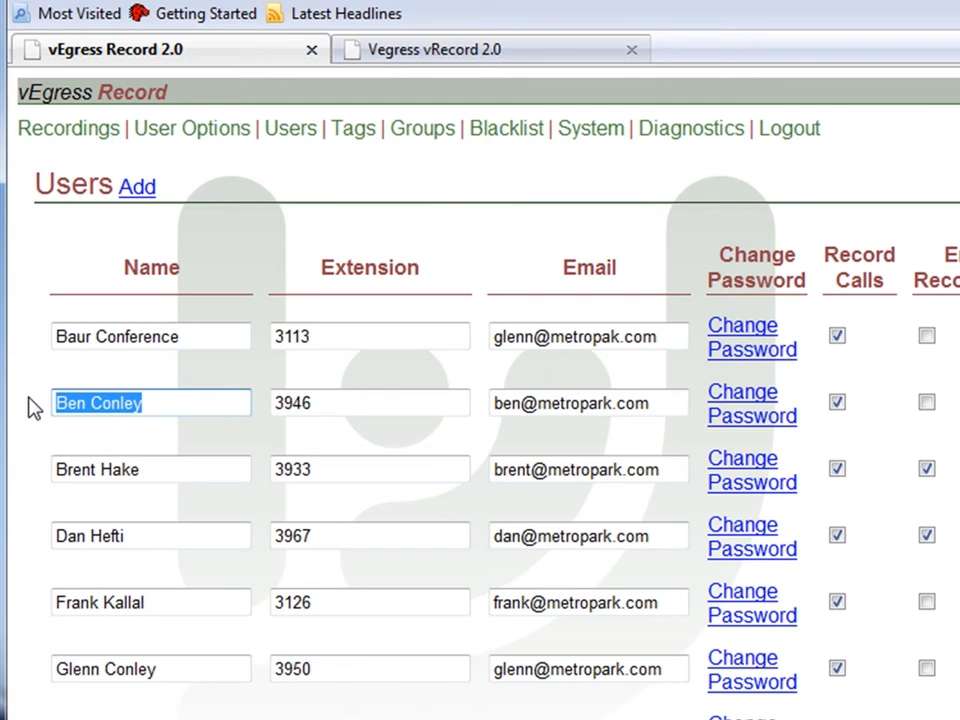
{"action": "left_click", "coordinate": [322, 397]}
- Examine the name, extension, email, password and admin fields of the Add User form, and close it without adding anyone
{"action": "left_click", "coordinate": [147, 194]}
{"action": "left_click", "coordinate": [324, 414]}
{"action": "left_click", "coordinate": [380, 466]}
{"action": "left_click", "coordinate": [336, 502]}
{"action": "left_click", "coordinate": [375, 551]}
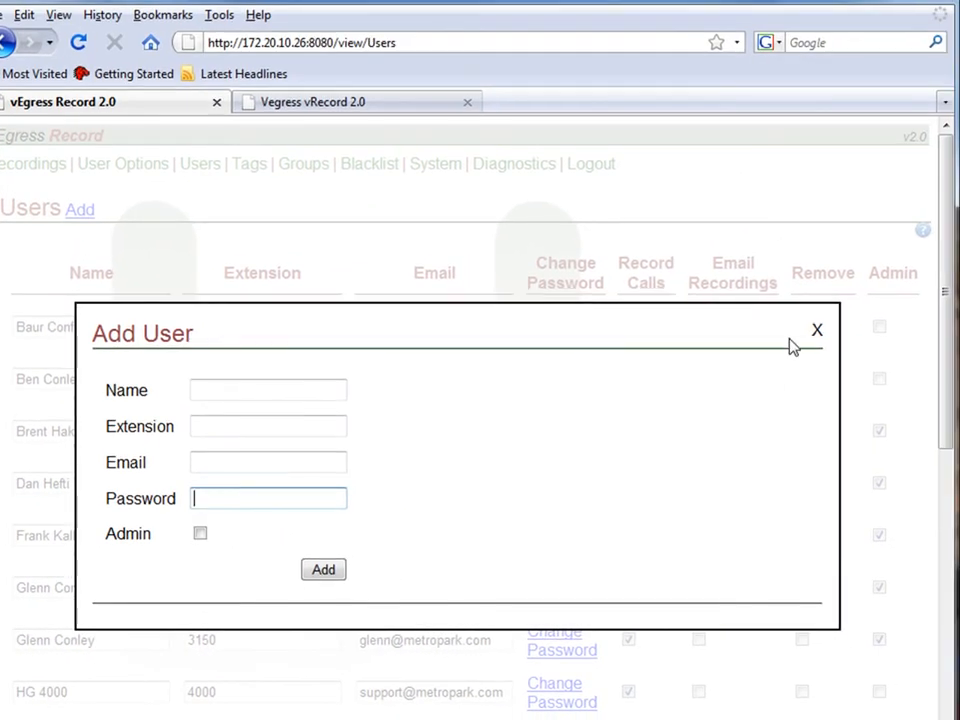
{"action": "left_click", "coordinate": [818, 330]}
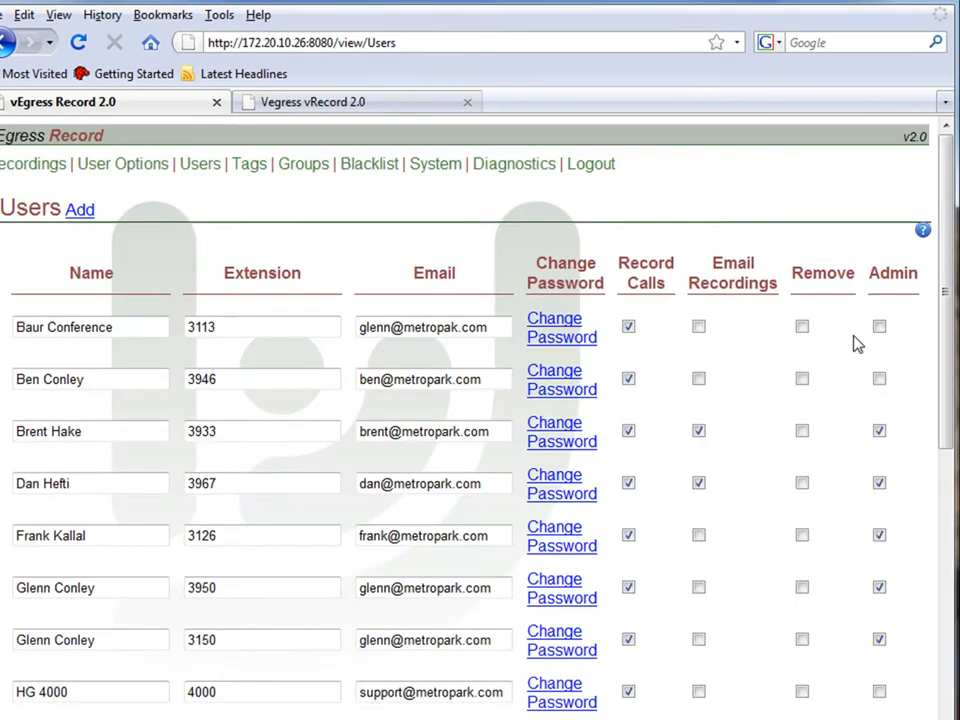
- Look over the user list, and examine the unregistered licensed extensions on the Diagnostics page
{"action": "mouse_move", "coordinate": [944, 311]}
{"action": "left_mouse_down"}
{"action": "mouse_move", "coordinate": [950, 612]}
{"action": "mouse_move", "coordinate": [950, 287]}
{"action": "left_mouse_up"}
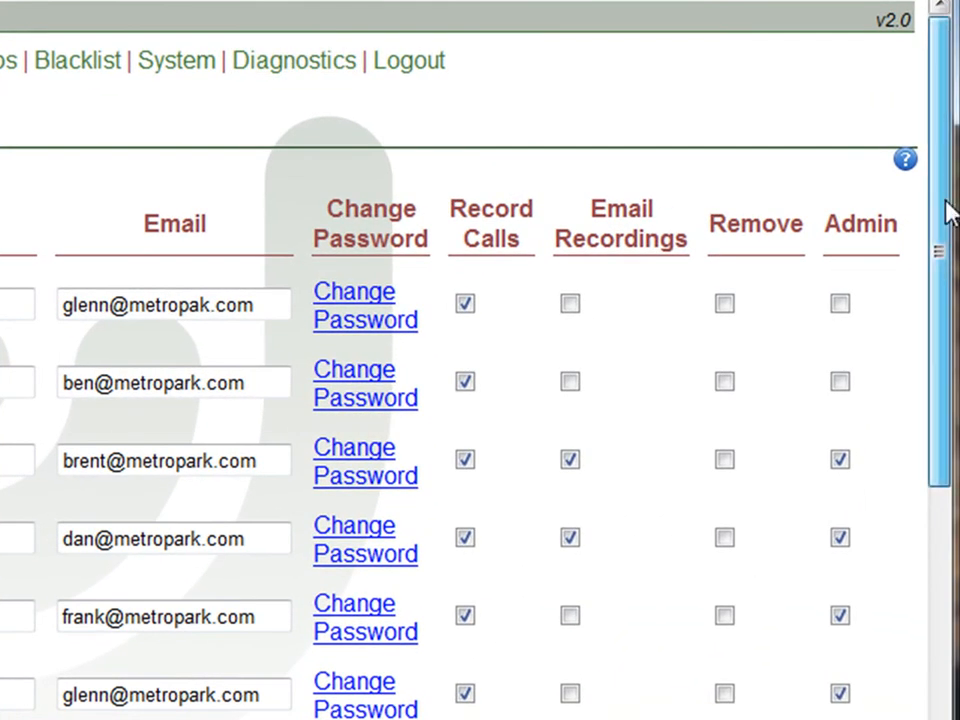
{"action": "left_click_drag", "start_coordinate": [950, 212], "coordinate": [950, 143]}
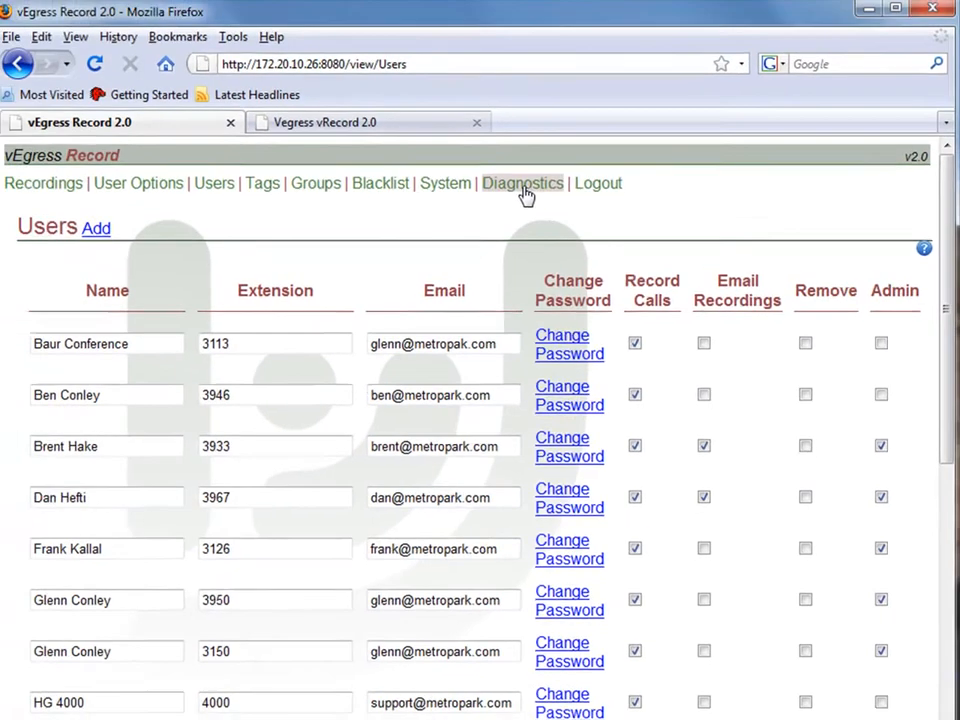
{"action": "left_click", "coordinate": [299, 75]}
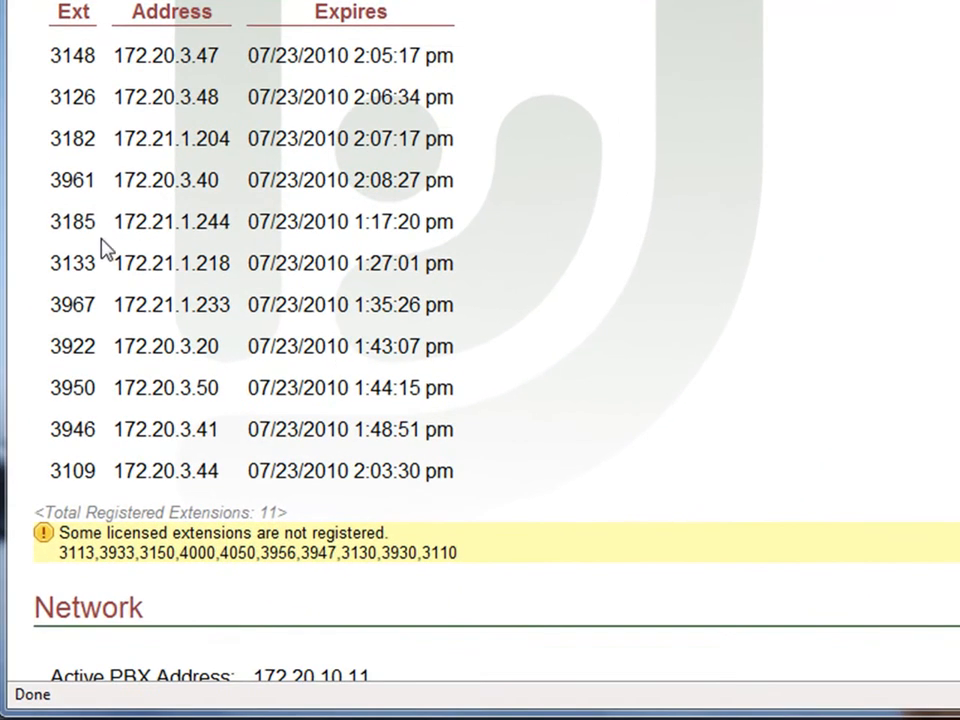
{"action": "left_click_drag", "start_coordinate": [65, 553], "coordinate": [431, 554]}
{"action": "left_click", "coordinate": [471, 564]}
{"action": "left_click_drag", "start_coordinate": [158, 556], "coordinate": [86, 552]}
{"action": "left_click", "coordinate": [446, 550]}
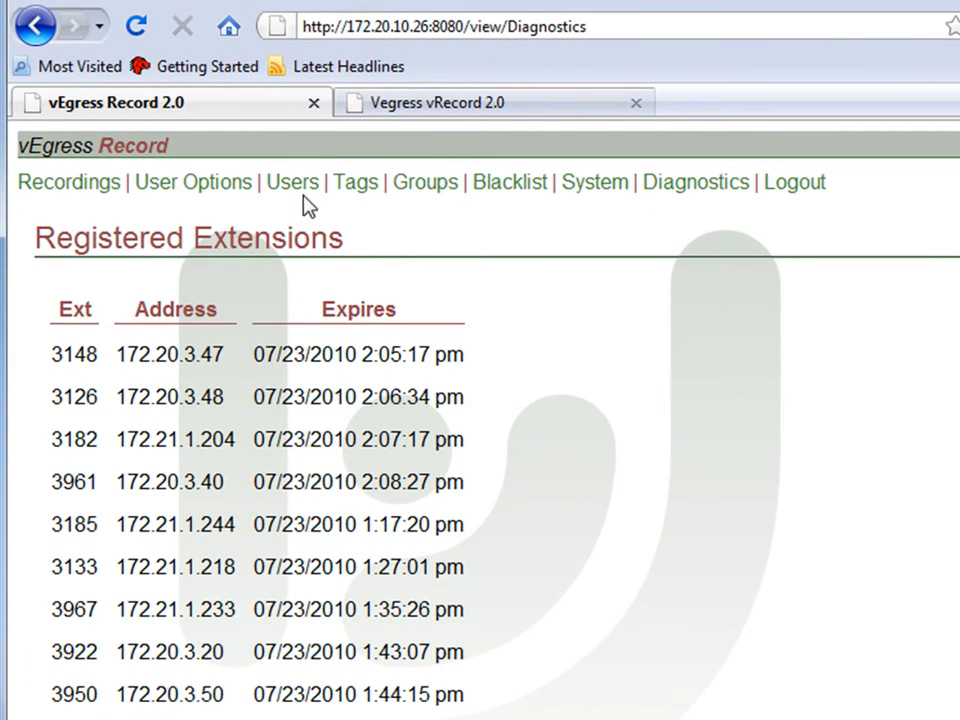
- Add a new recording tag named "Need to Follow up" and close the Add Tag form
{"action": "left_click", "coordinate": [349, 187]}
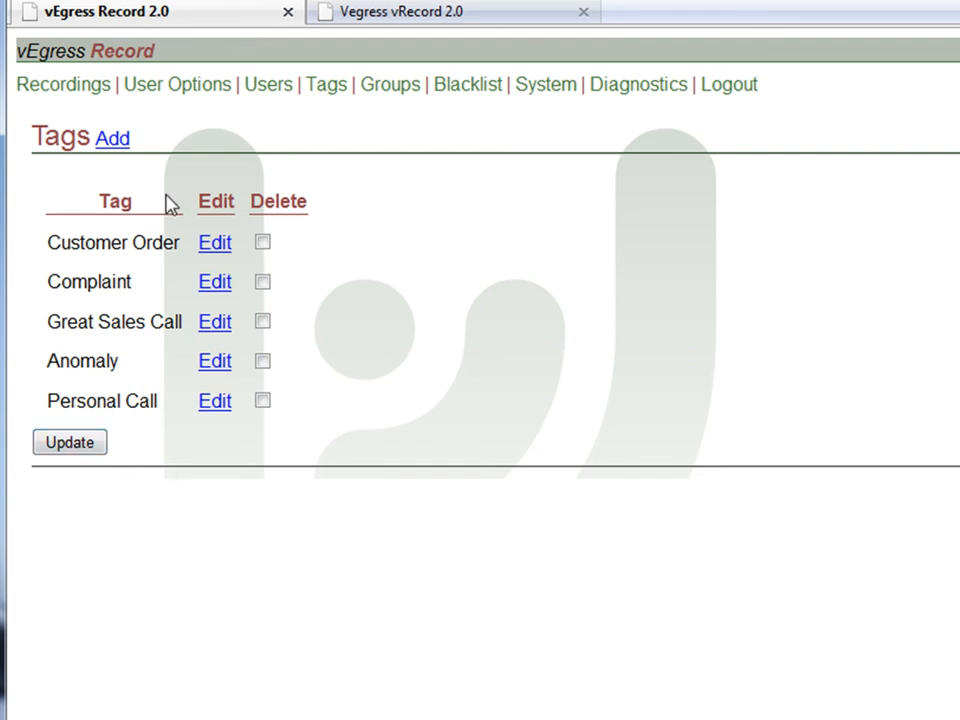
{"action": "left_click", "coordinate": [112, 139]}
{"action": "left_click", "coordinate": [325, 347]}
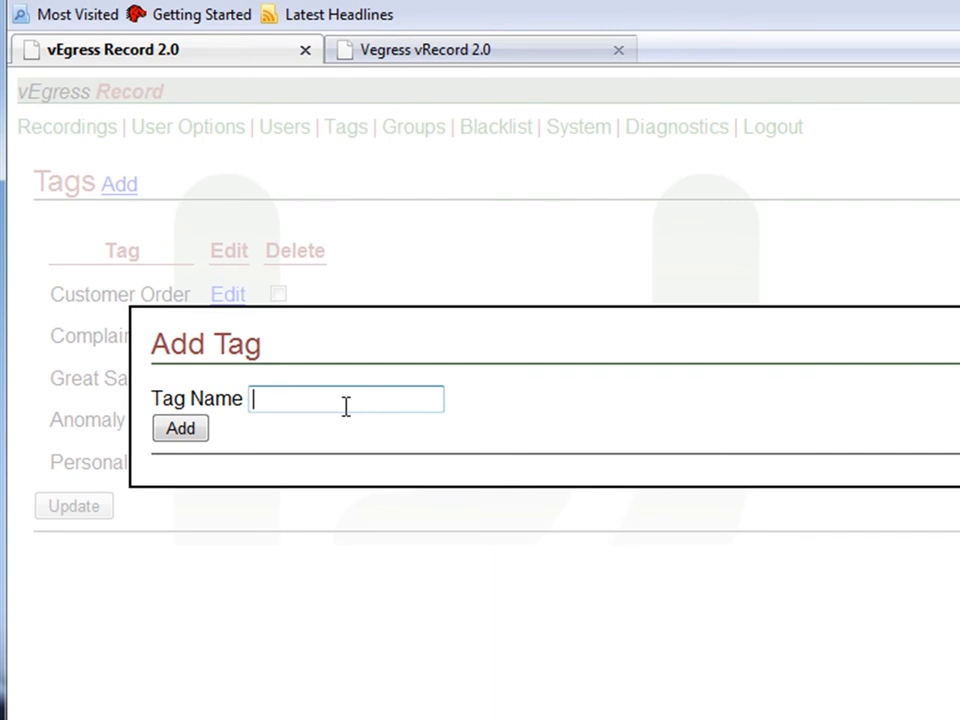
{"action": "type", "text": "Need to Follow up"}
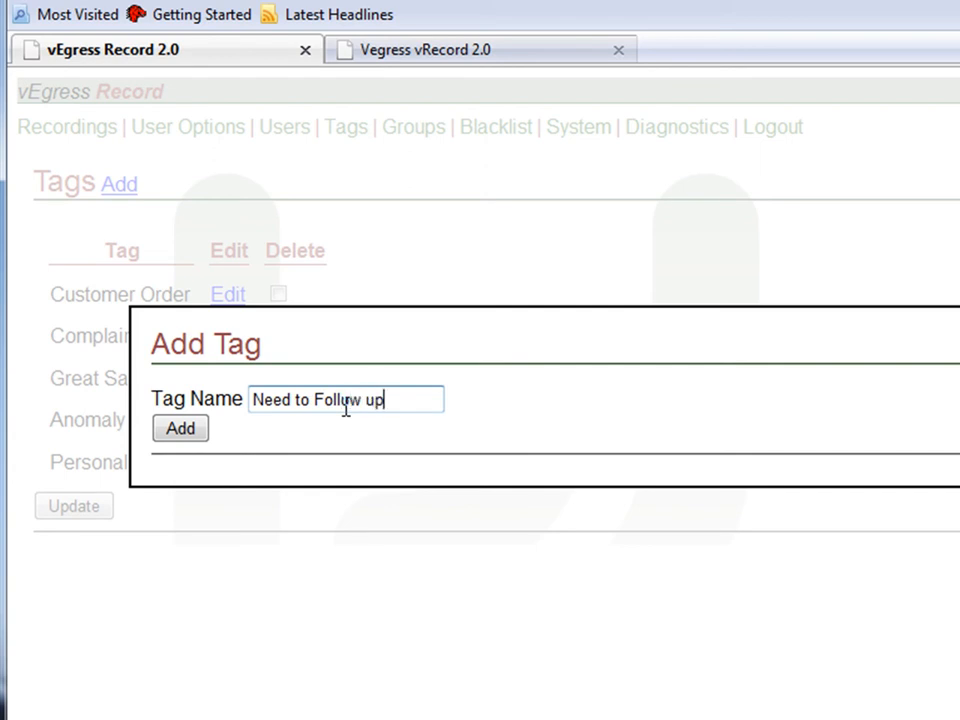
{"action": "left_click", "coordinate": [181, 432]}
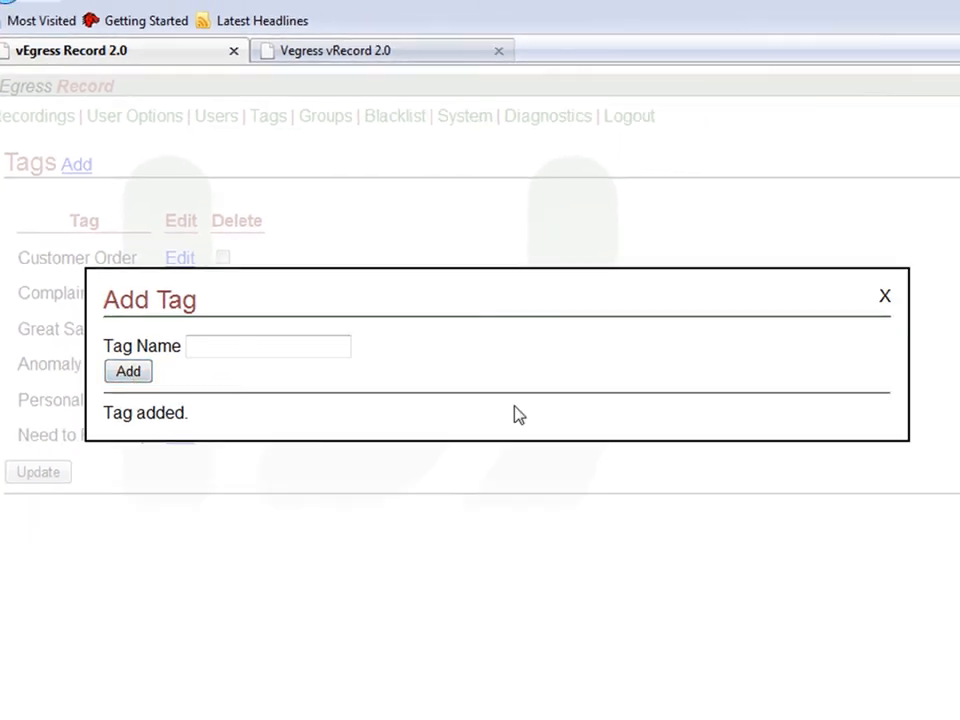
{"action": "left_click", "coordinate": [885, 298]}
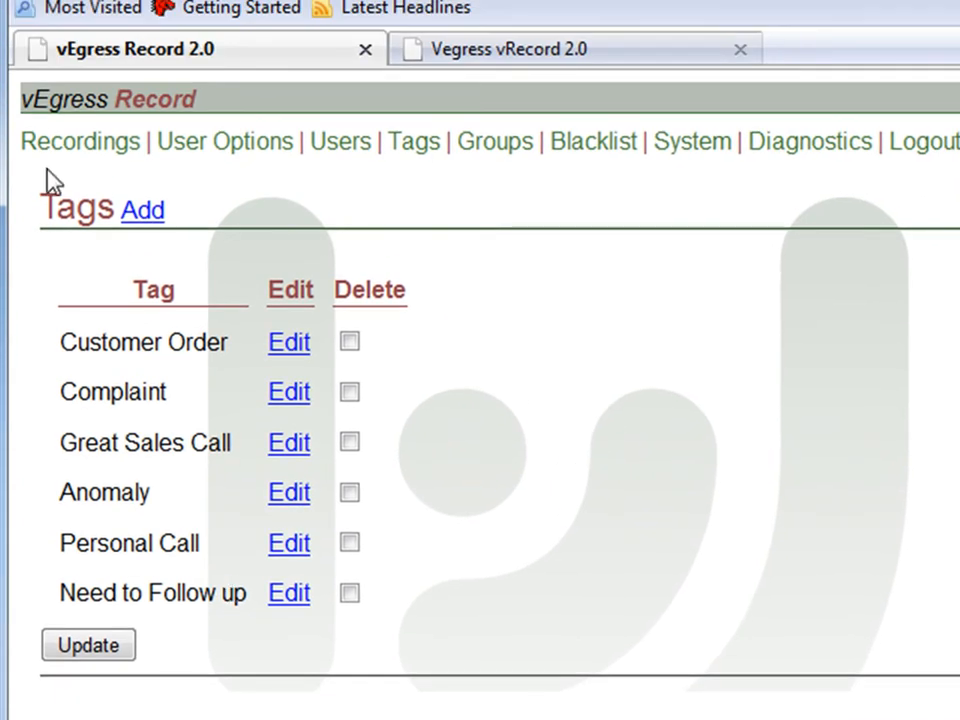
- View the recordings list and the configured groups
{"action": "left_click", "coordinate": [62, 150]}
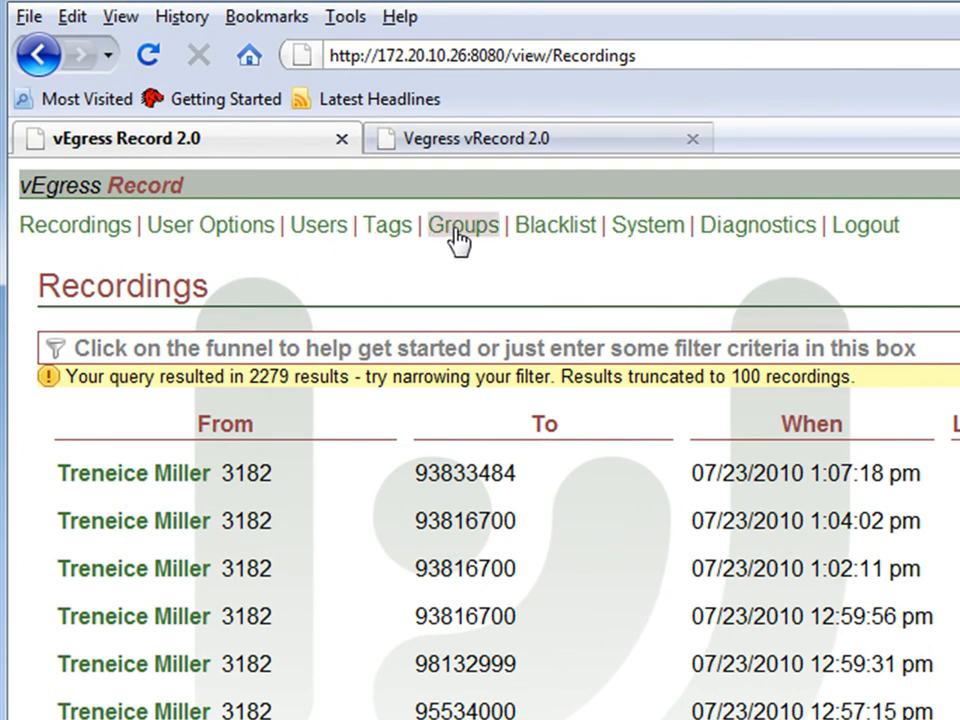
{"action": "left_click", "coordinate": [455, 228]}
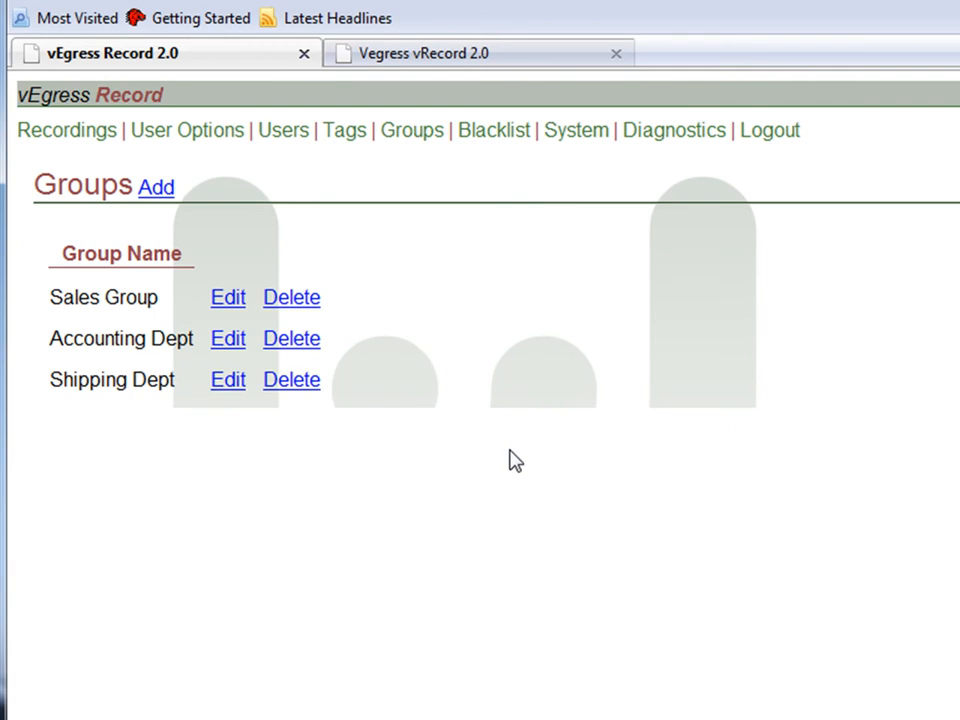
- Add a blacklist pattern for the home phone number with the description "my home", and highlight the new entry
{"action": "left_click", "coordinate": [495, 133]}
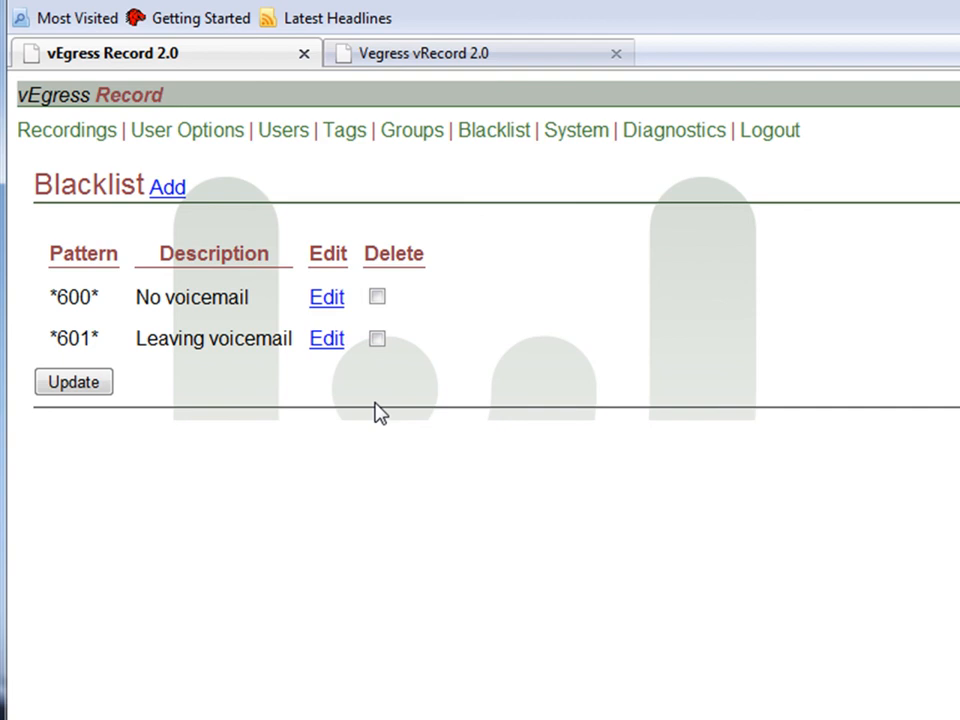
{"action": "left_click", "coordinate": [167, 188]}
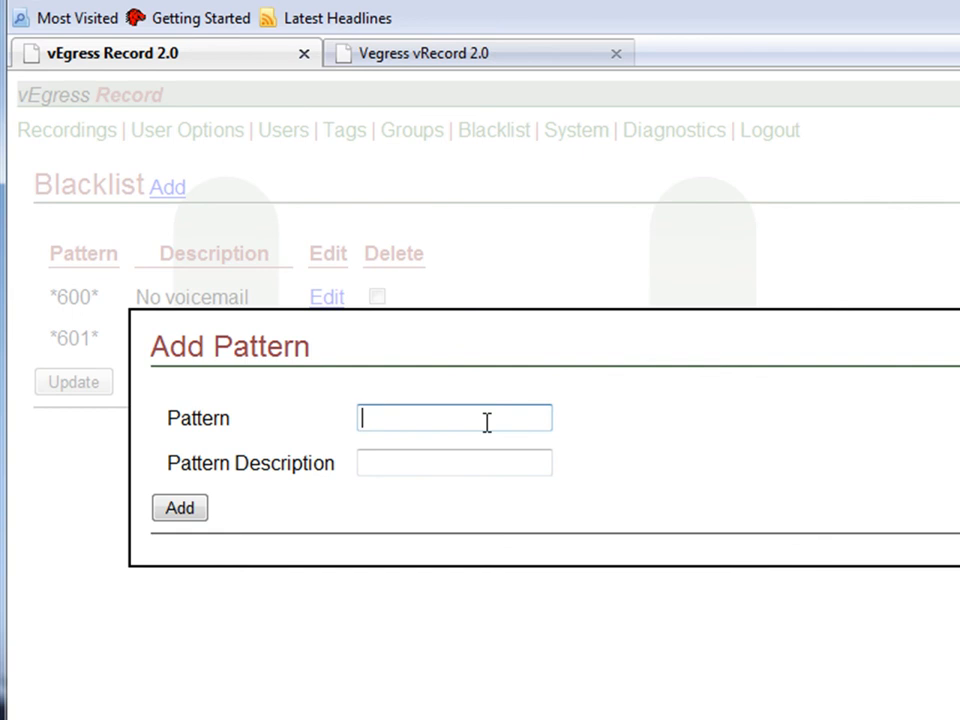
{"action": "type", "text": "888564"}
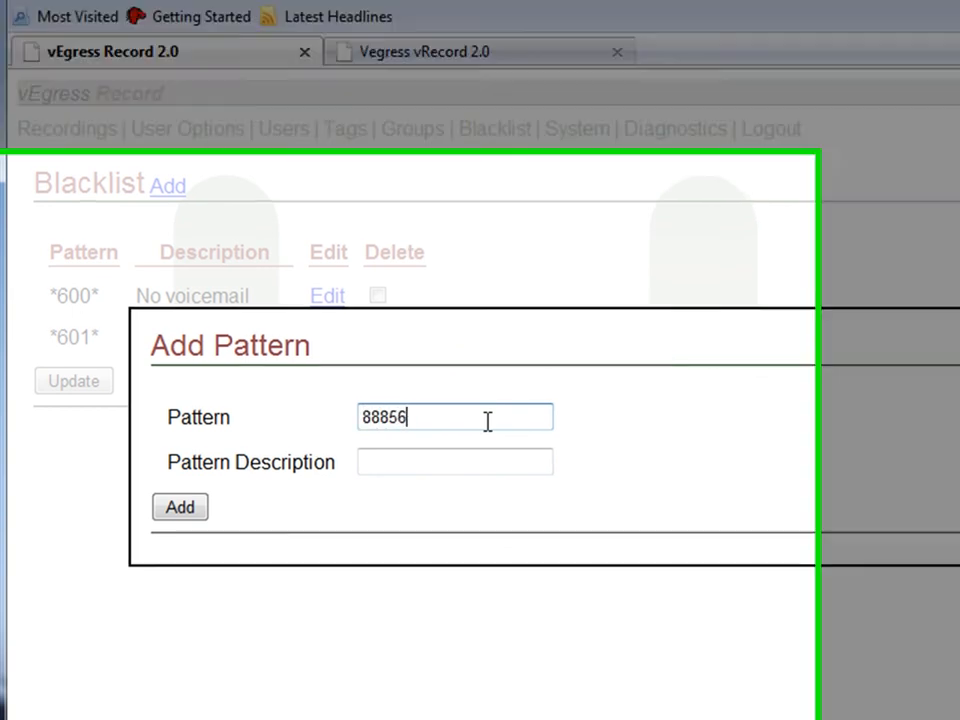
{"action": "type", "text": "1"}
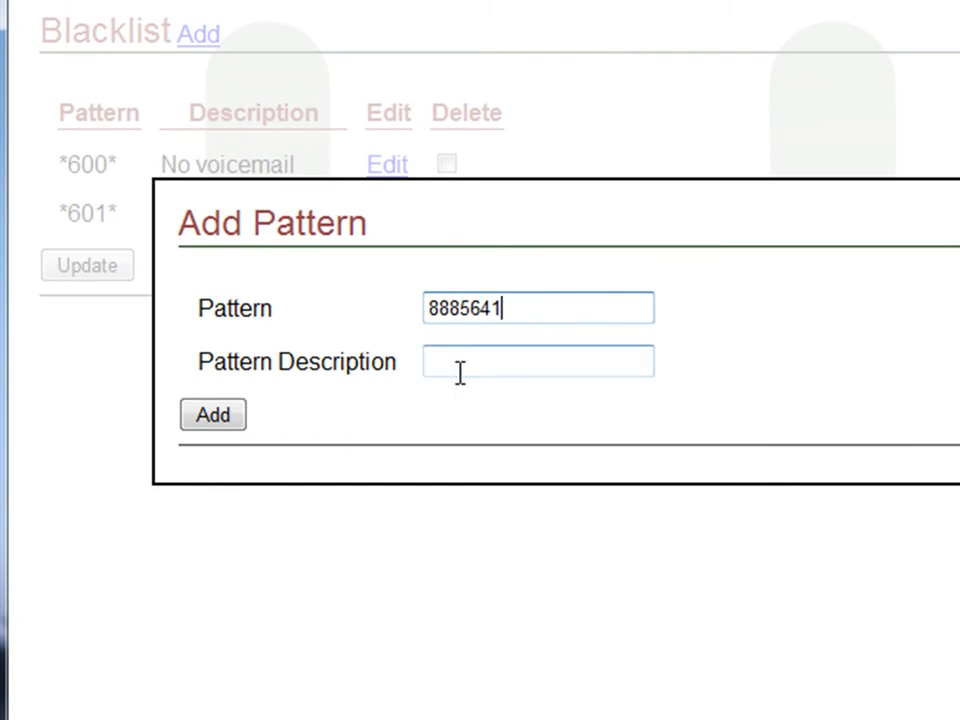
{"action": "left_click", "coordinate": [501, 361]}
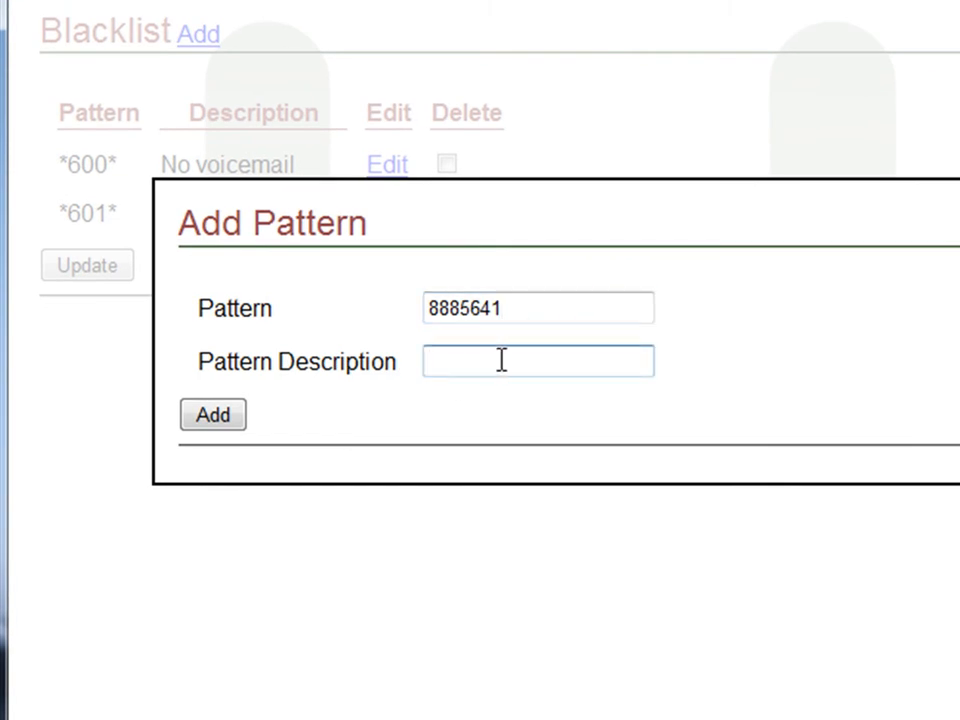
{"action": "type", "text": "my home"}
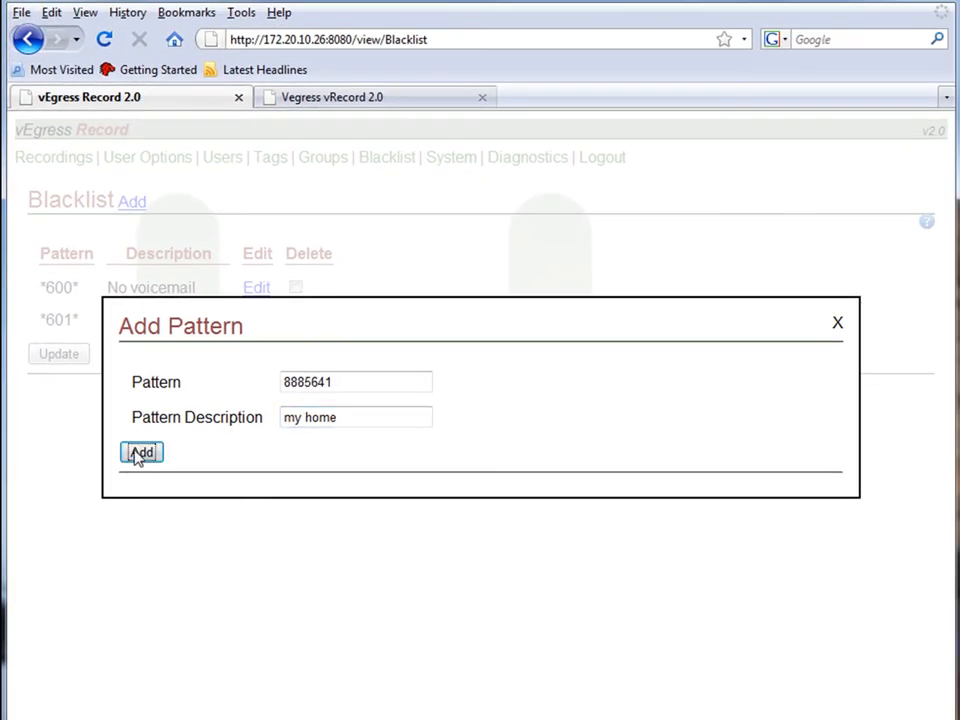
{"action": "left_click", "coordinate": [208, 420]}
{"action": "left_click", "coordinate": [837, 324]}
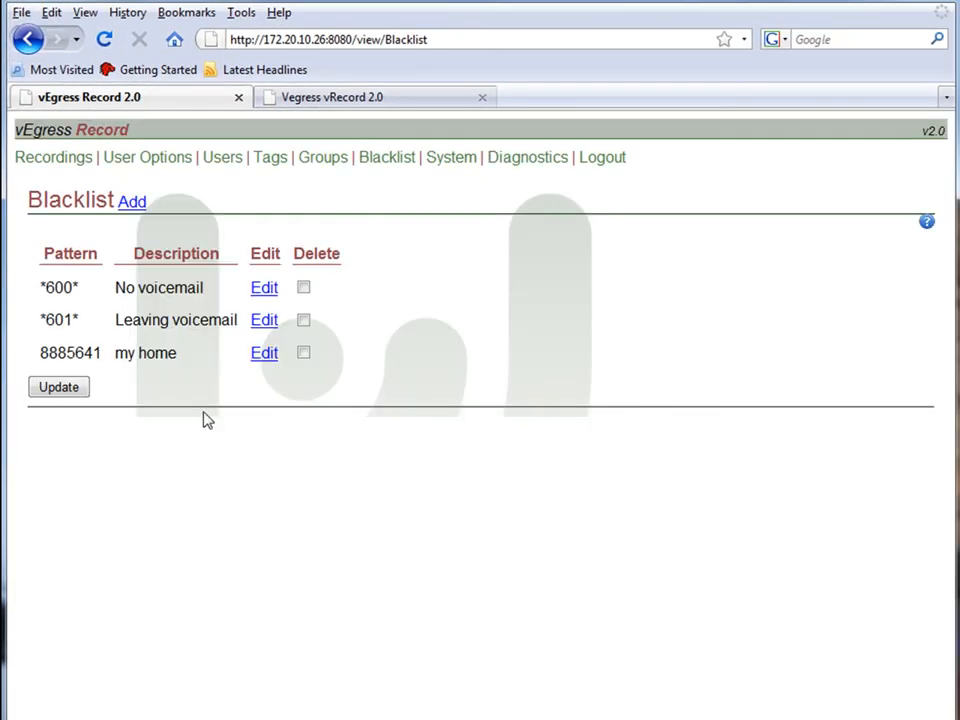
{"action": "left_click_drag", "start_coordinate": [103, 362], "coordinate": [33, 360]}
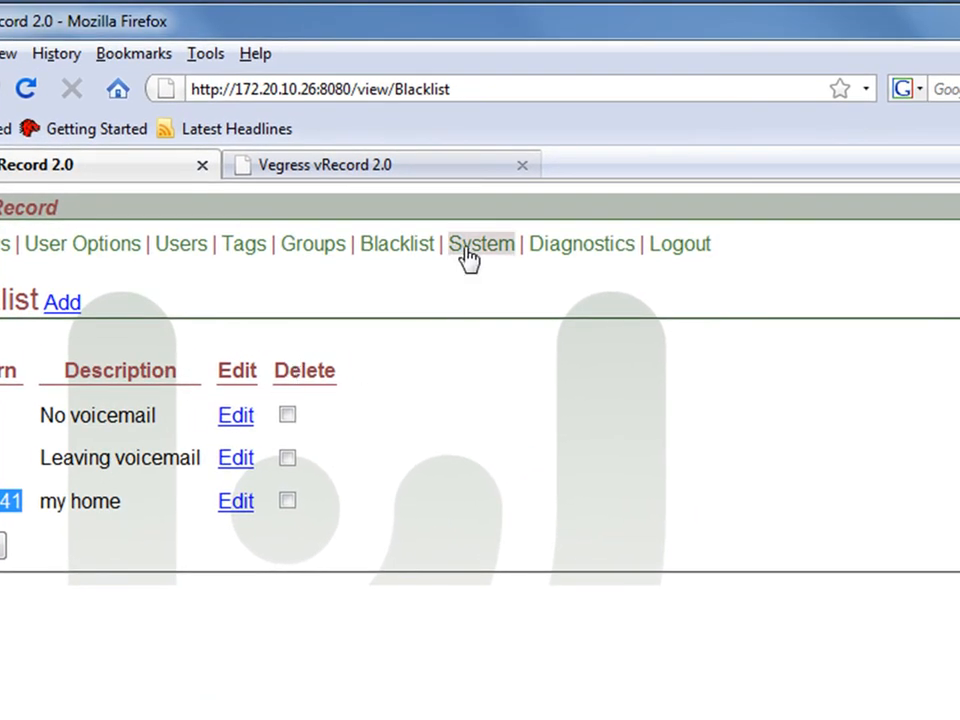
- Open the system settings, highlight the local IP address, and look over the network, licensing and shutdown/restart sections
{"action": "left_click", "coordinate": [469, 258]}
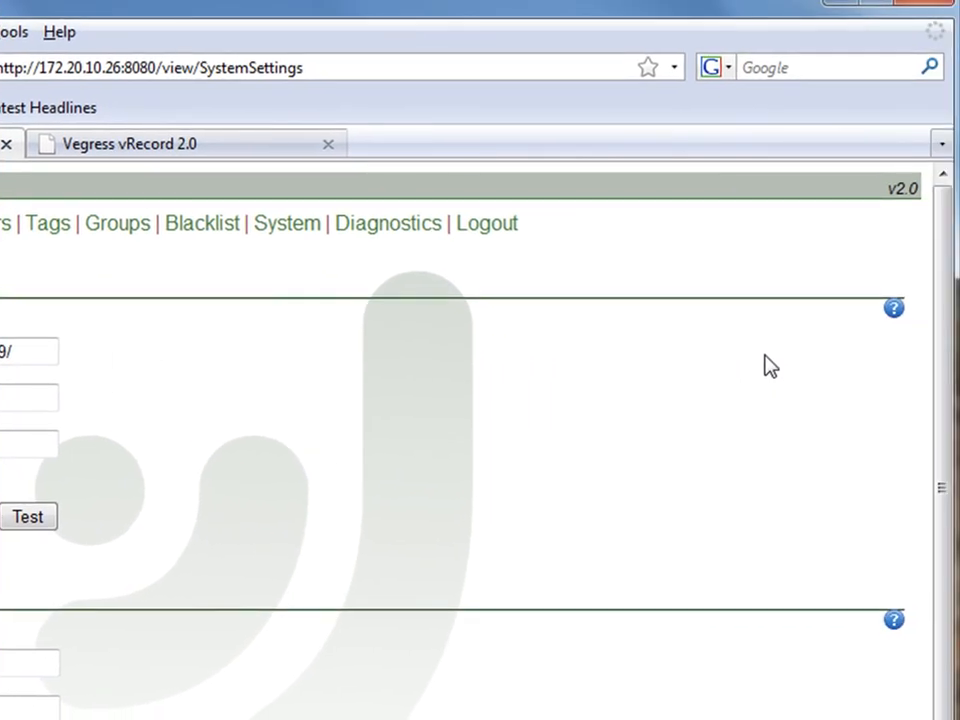
{"action": "left_click_drag", "start_coordinate": [949, 311], "coordinate": [940, 549]}
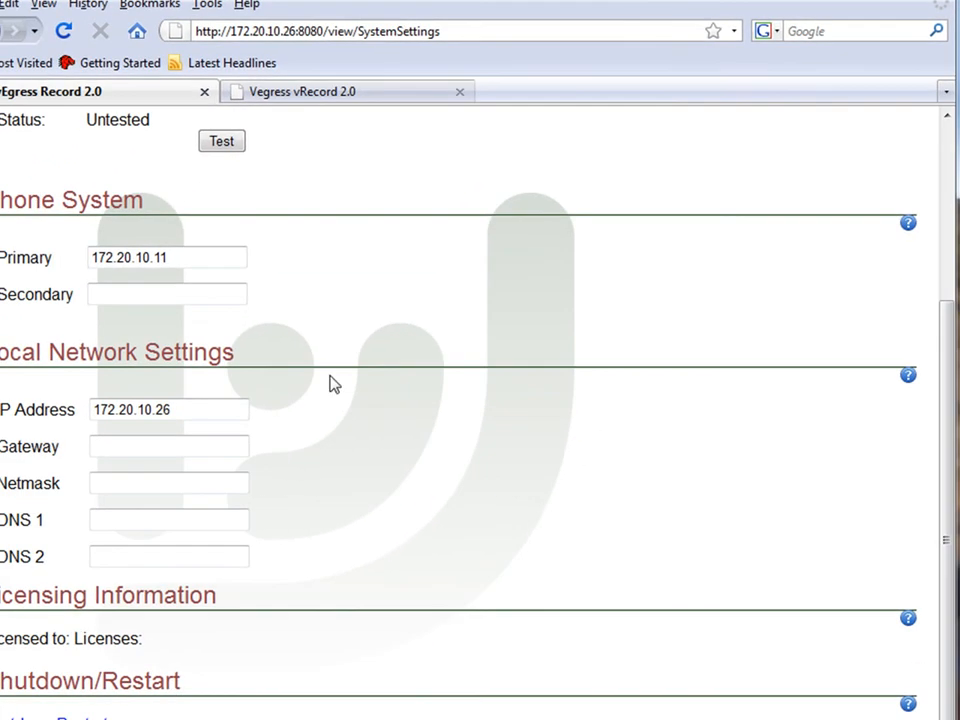
{"action": "left_click_drag", "start_coordinate": [171, 409], "coordinate": [88, 417]}
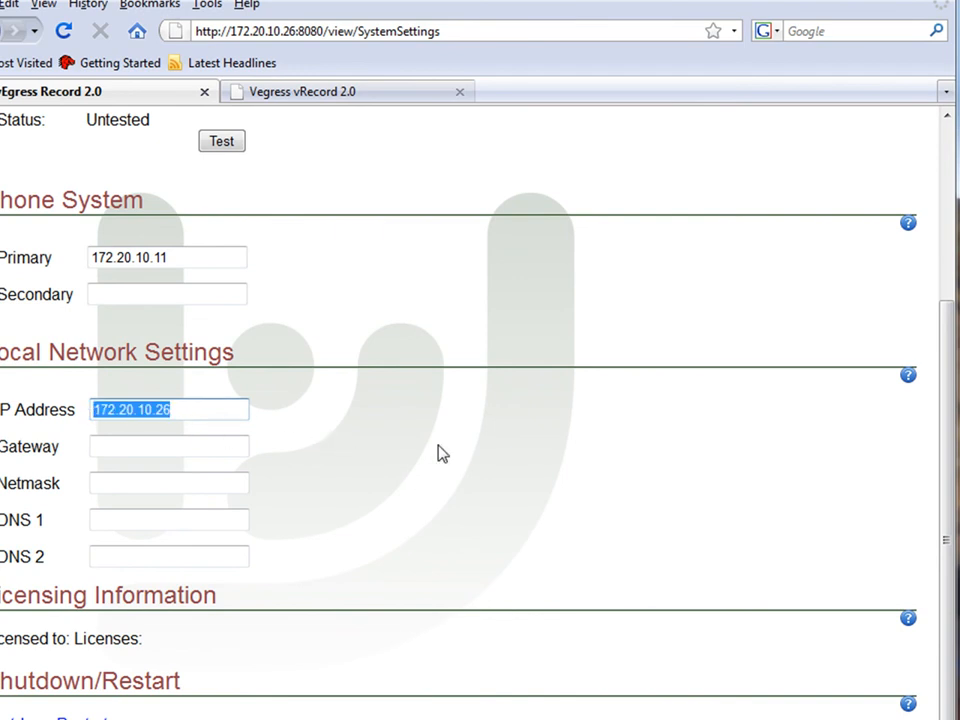
{"action": "scroll", "coordinate": [424, 458], "scroll_direction": "up", "scroll_amount": 1}
{"action": "scroll", "coordinate": [420, 471], "scroll_direction": "down", "scroll_amount": 1}
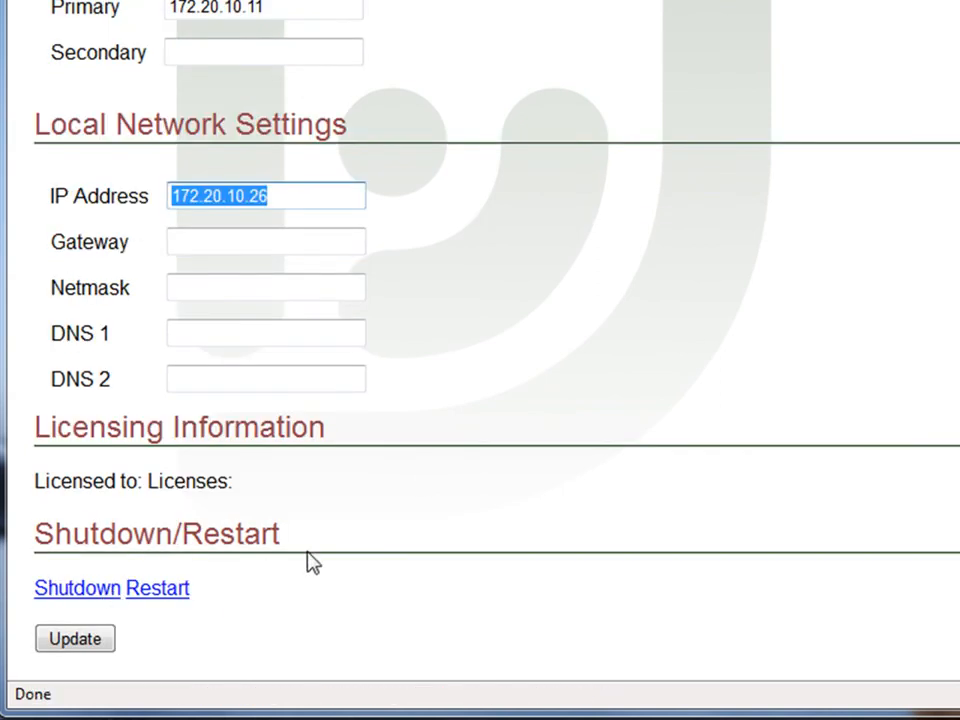
- Review the primary phone system address, and highlight the server and user settings for backups
{"action": "scroll", "coordinate": [381, 497], "scroll_direction": "up", "scroll_amount": 4}
{"action": "left_click_drag", "start_coordinate": [300, 297], "coordinate": [143, 292]}
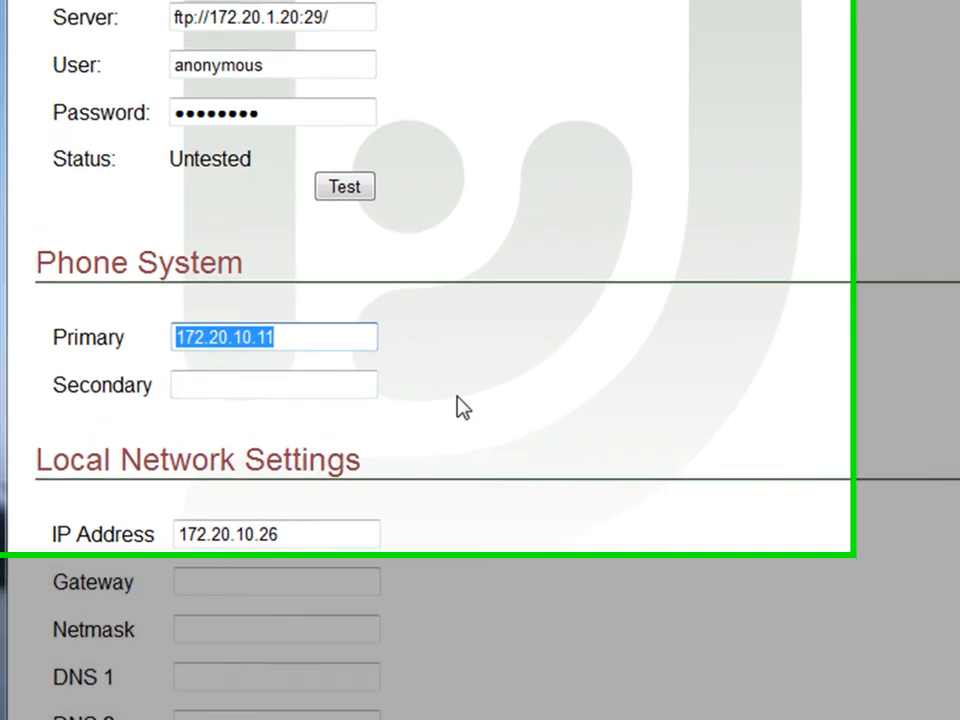
{"action": "left_click", "coordinate": [451, 354]}
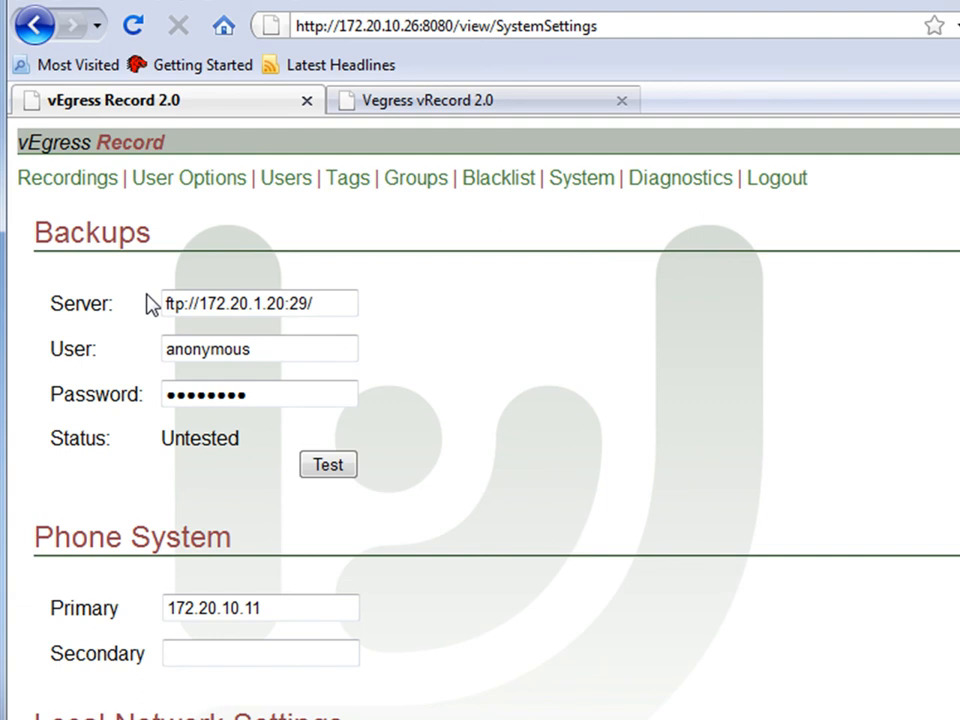
{"action": "left_click_drag", "start_coordinate": [350, 303], "coordinate": [158, 303]}
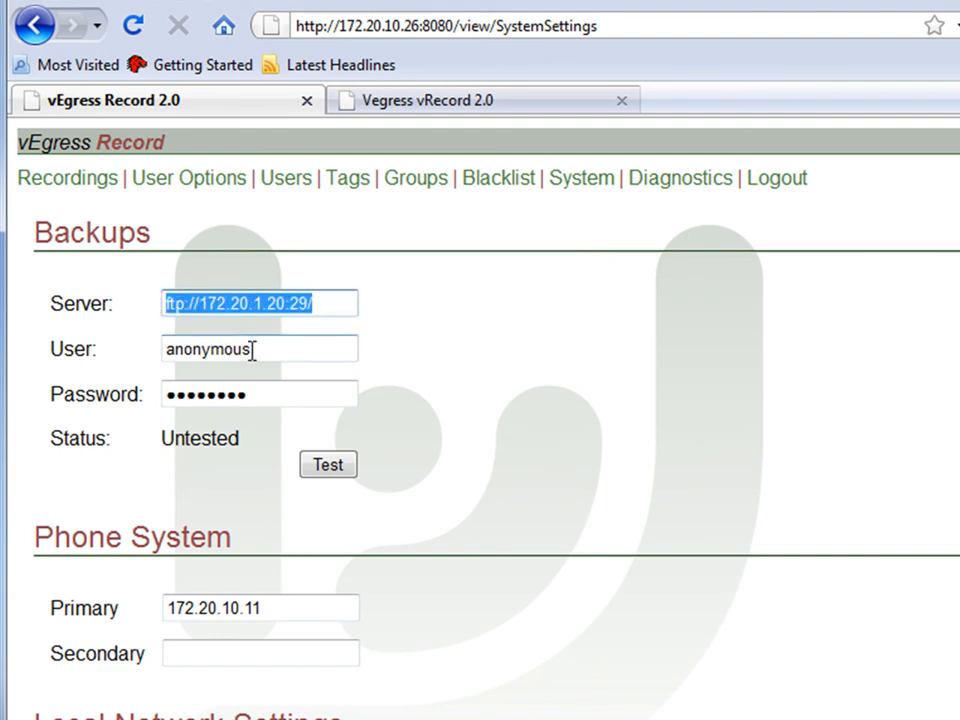
{"action": "left_click_drag", "start_coordinate": [248, 348], "coordinate": [166, 348]}
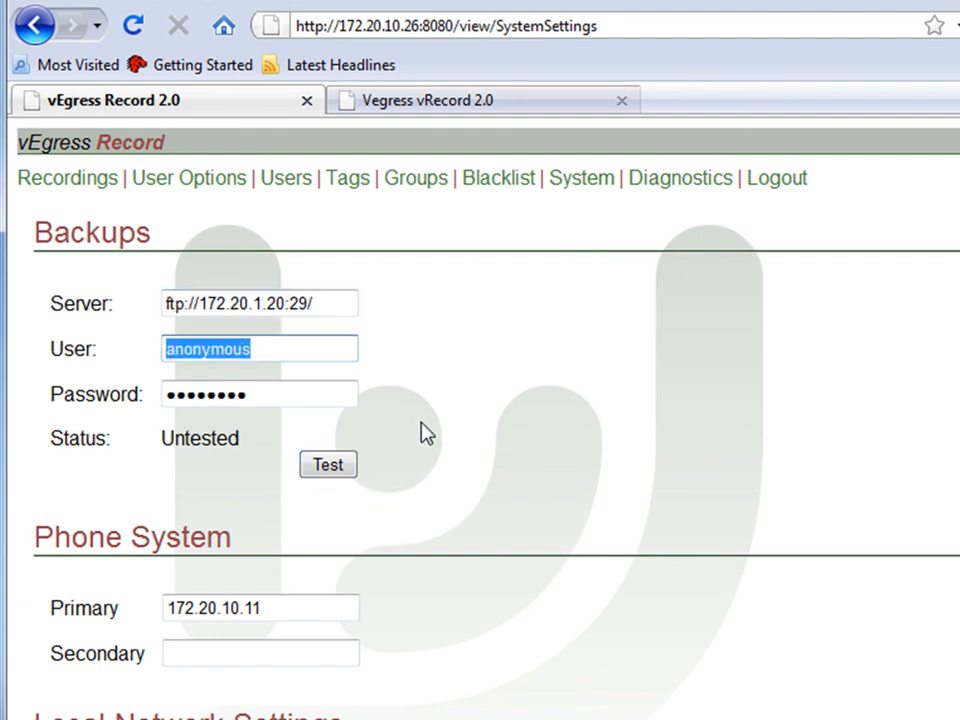